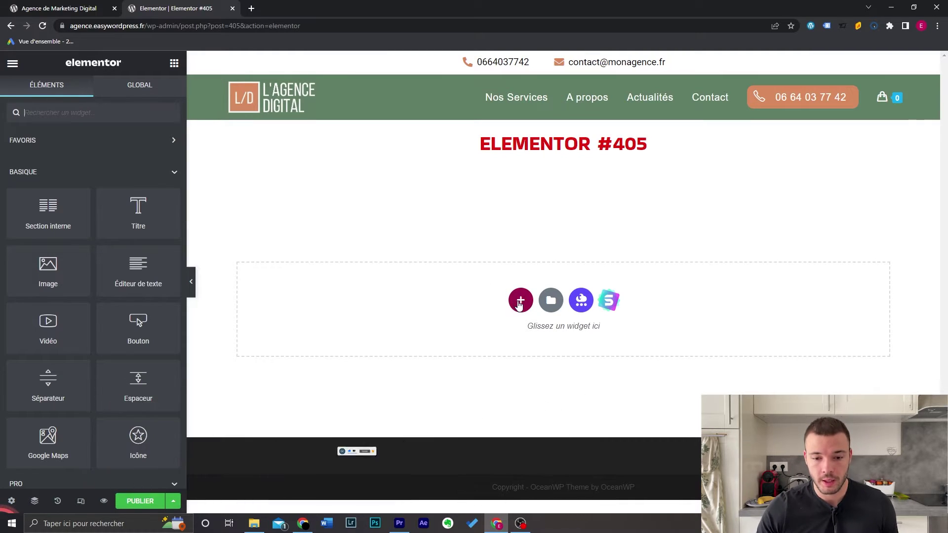
Step: Add a single-column section and give it the photo pexels-fauxels-3184325.jpg as a classic background image
click(520, 301)
click(409, 331)
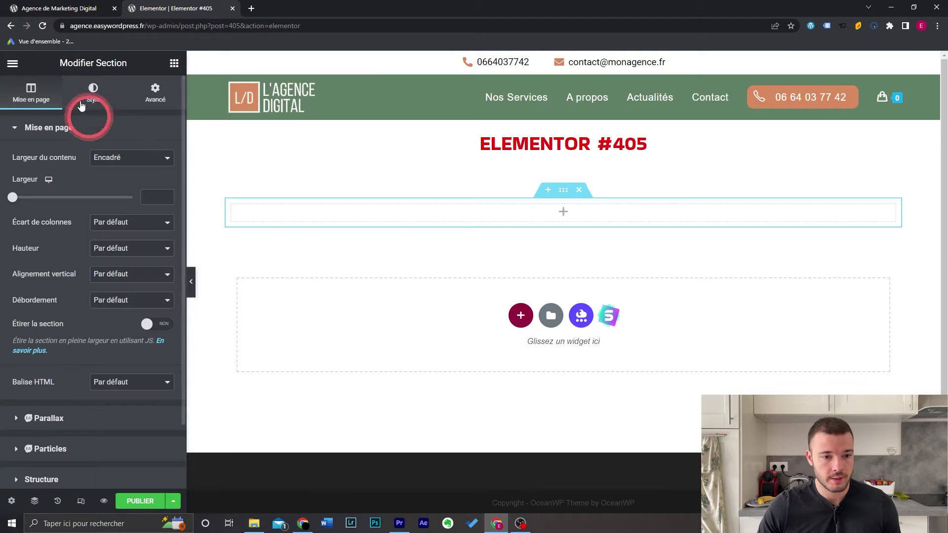
click(91, 89)
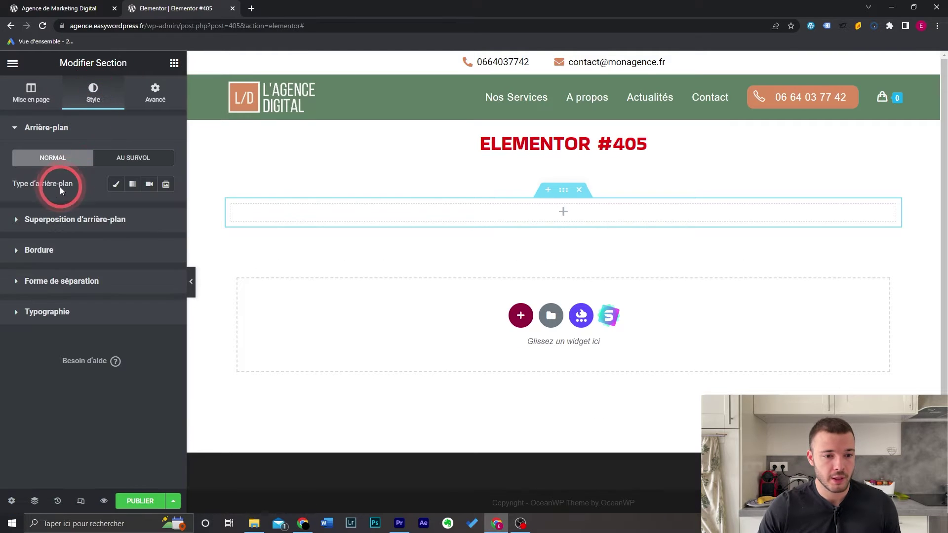
click(116, 185)
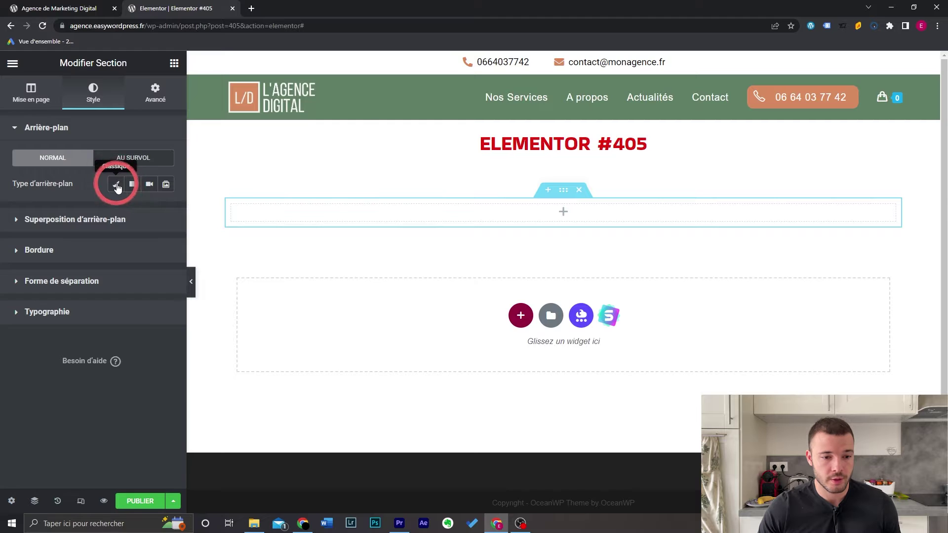
click(96, 259)
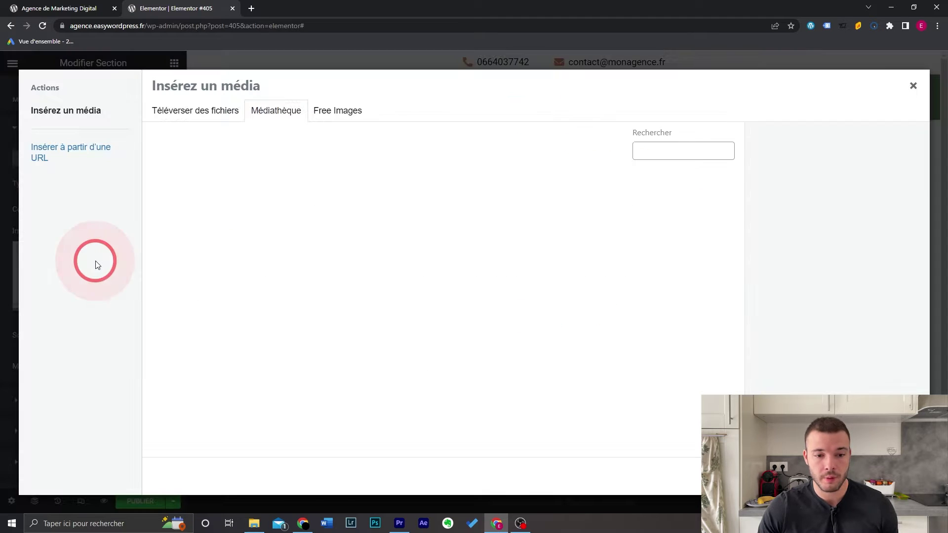
click(323, 308)
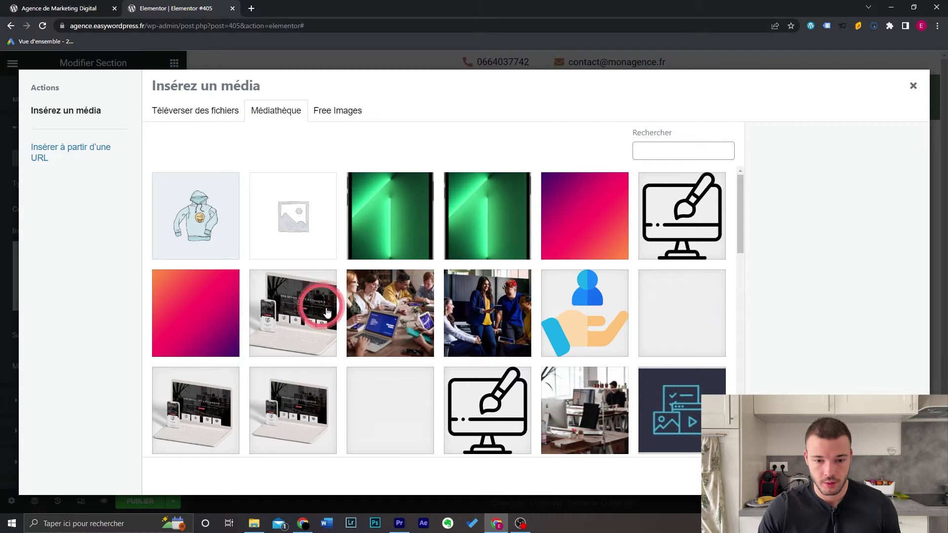
click(395, 310)
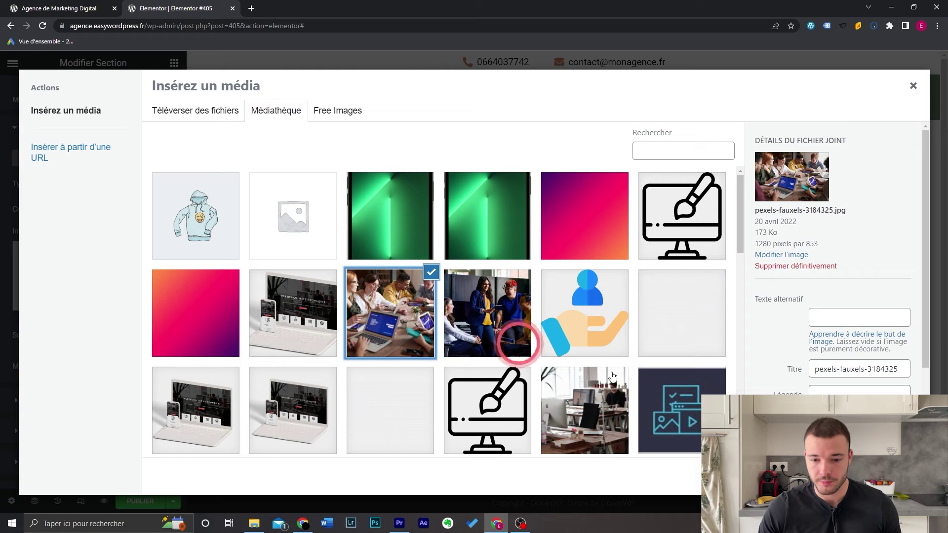
click(884, 476)
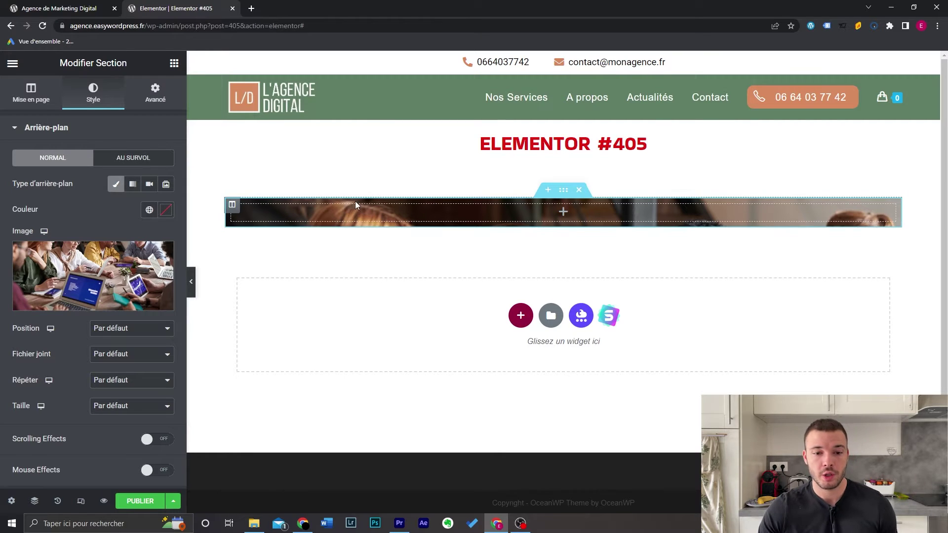
Step: Set the section's height to Hauteur min. with a minimum of 489 px
click(28, 111)
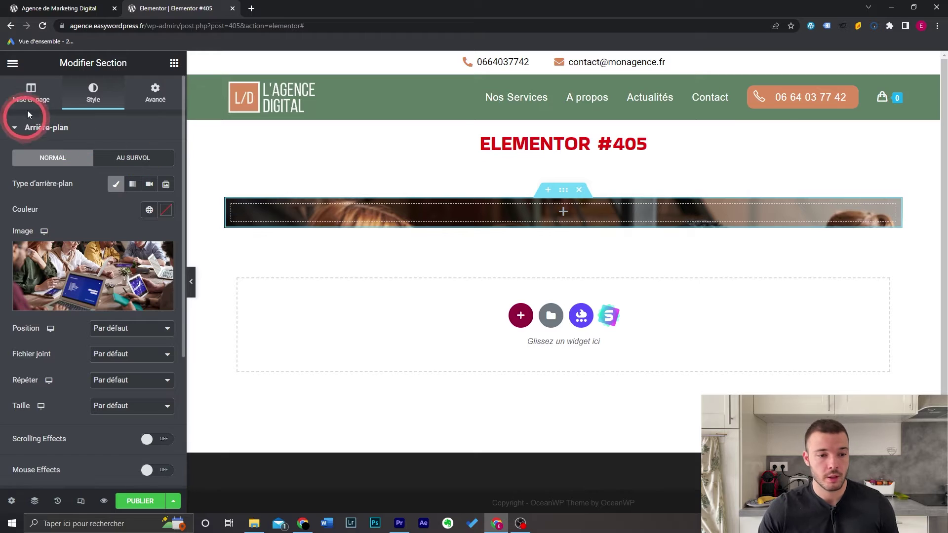
click(29, 101)
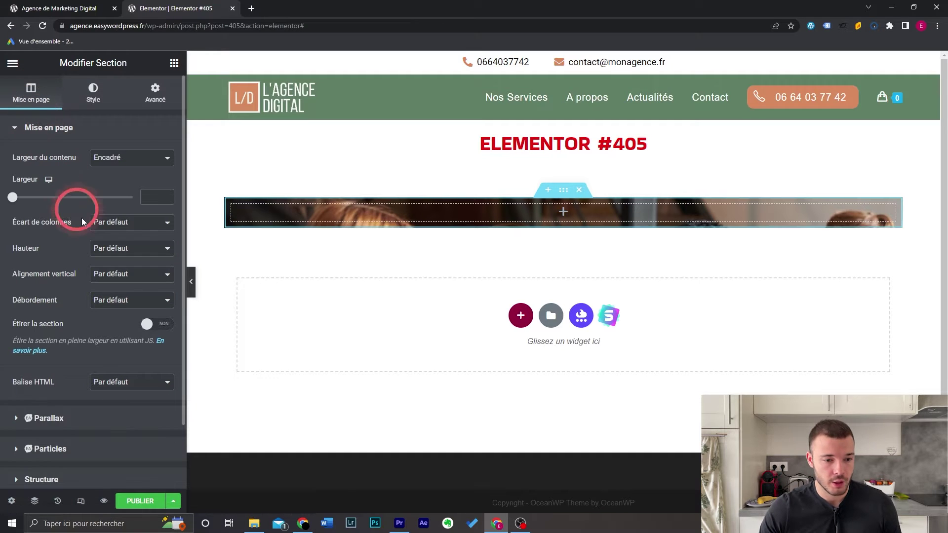
click(159, 250)
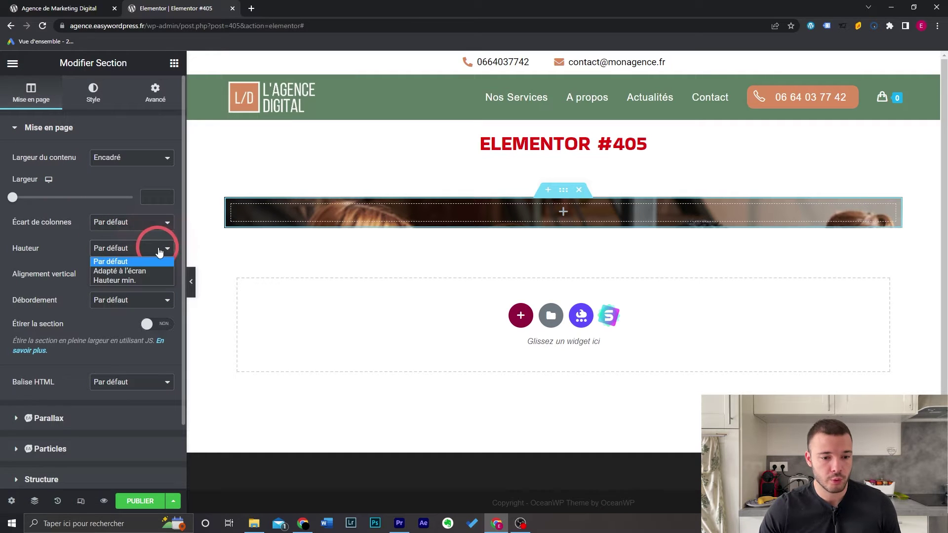
click(129, 279)
click(53, 302)
mouse_move(50, 290)
mouse_down()
mouse_move(61, 291)
mouse_move(40, 289)
mouse_move(65, 288)
mouse_move(54, 288)
mouse_up()
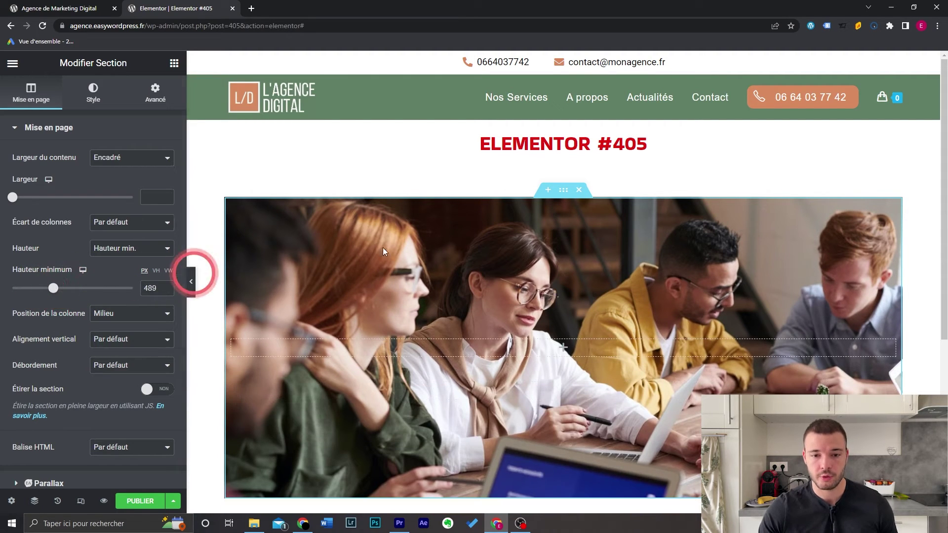
Step: Insert a Titre widget in the photo section with the centred text "Agence Easy WordPress"
click(174, 62)
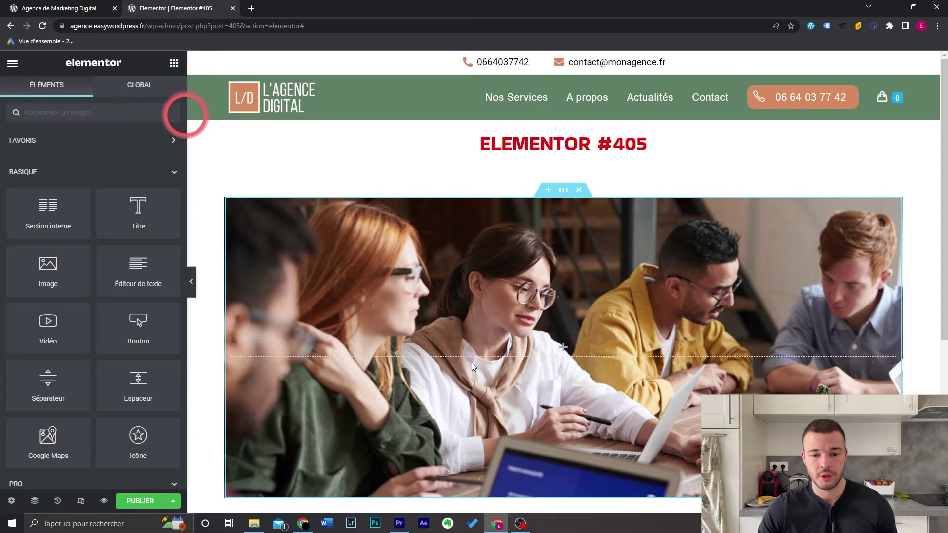
drag(139, 213, 516, 350)
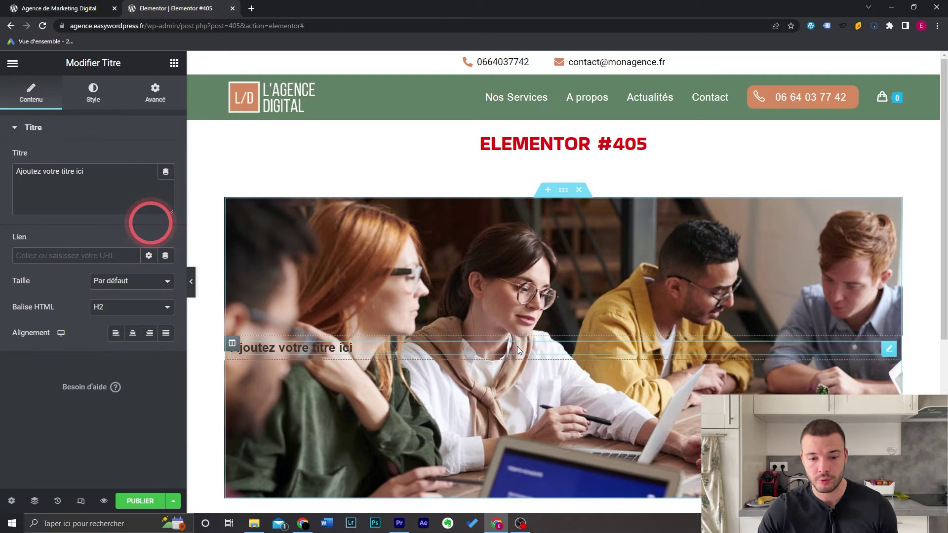
triple_click(109, 187)
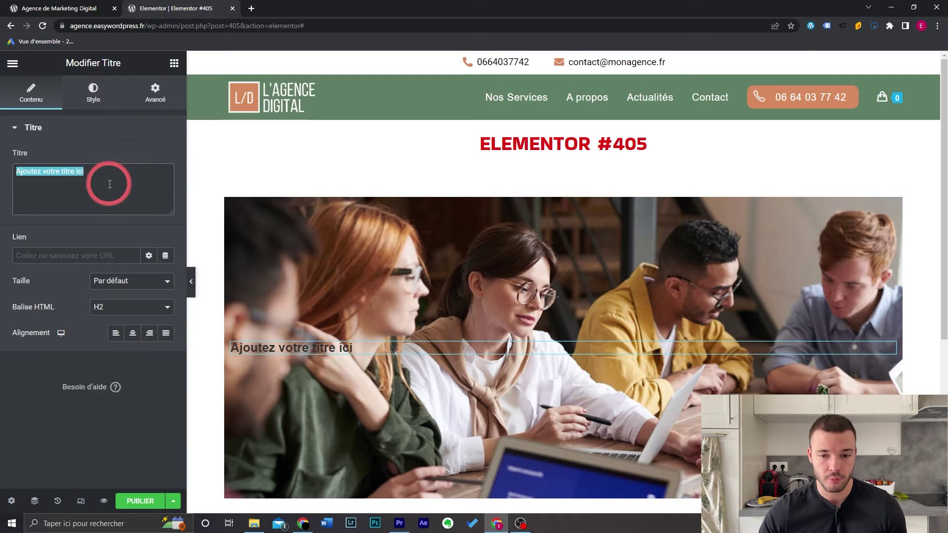
text(Age)
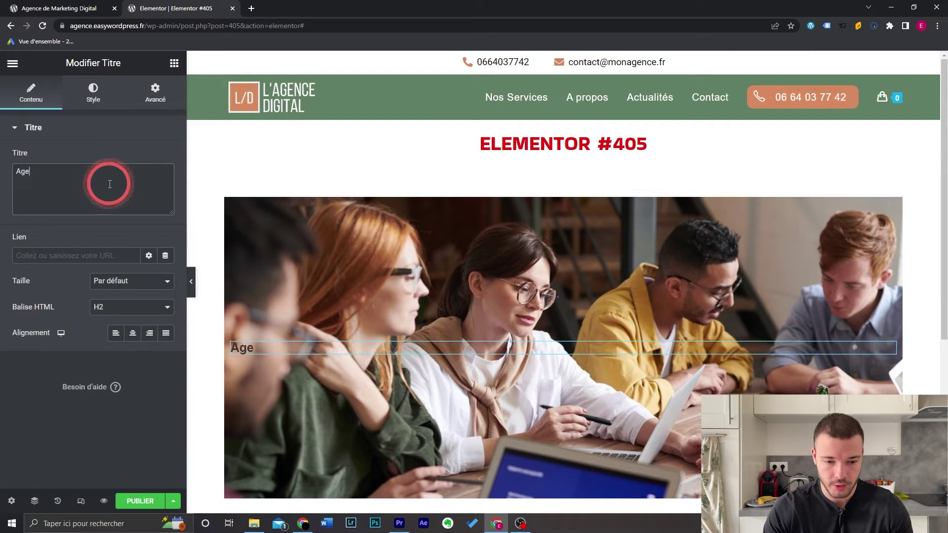
text(nce Easy WordPress)
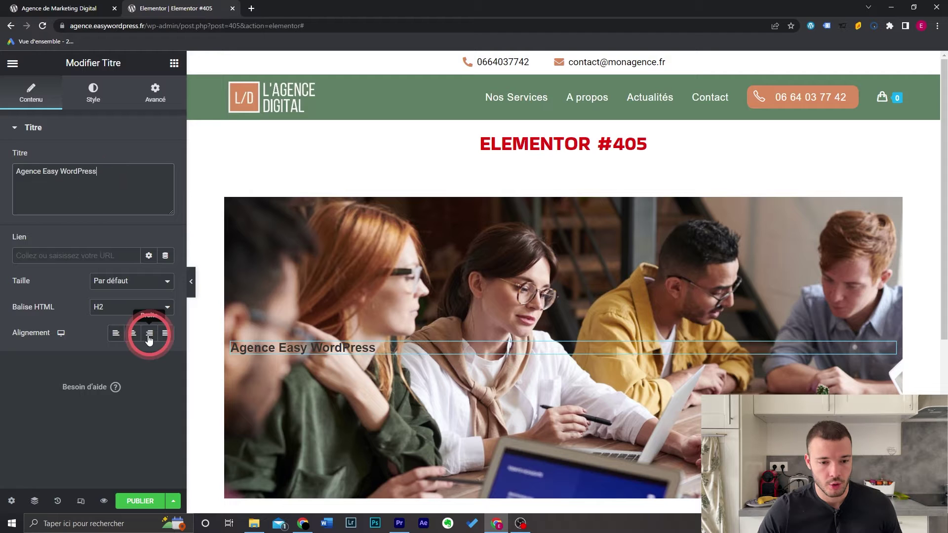
click(132, 333)
Step: Make the title's text white (#FFFFFF) and enlarge its font size
click(113, 110)
click(166, 157)
drag(125, 238, 2, 180)
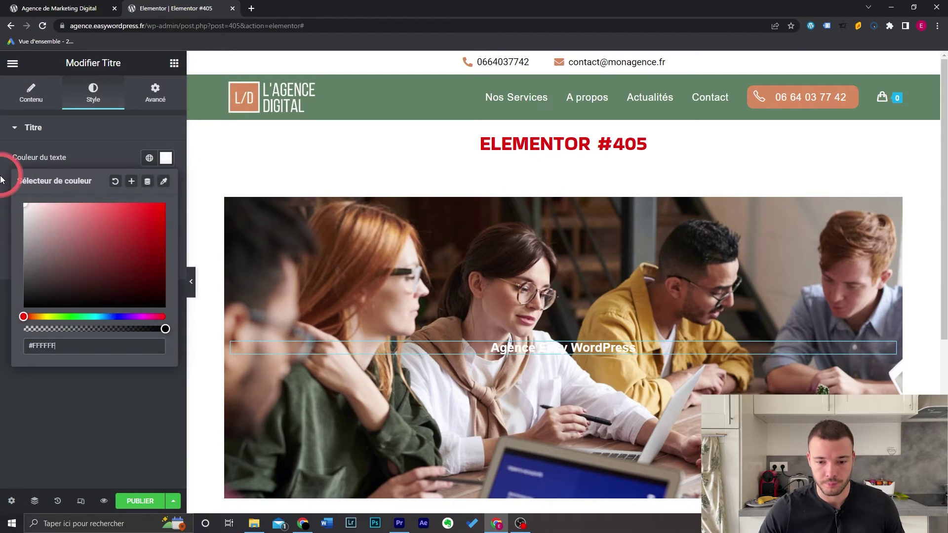
click(166, 183)
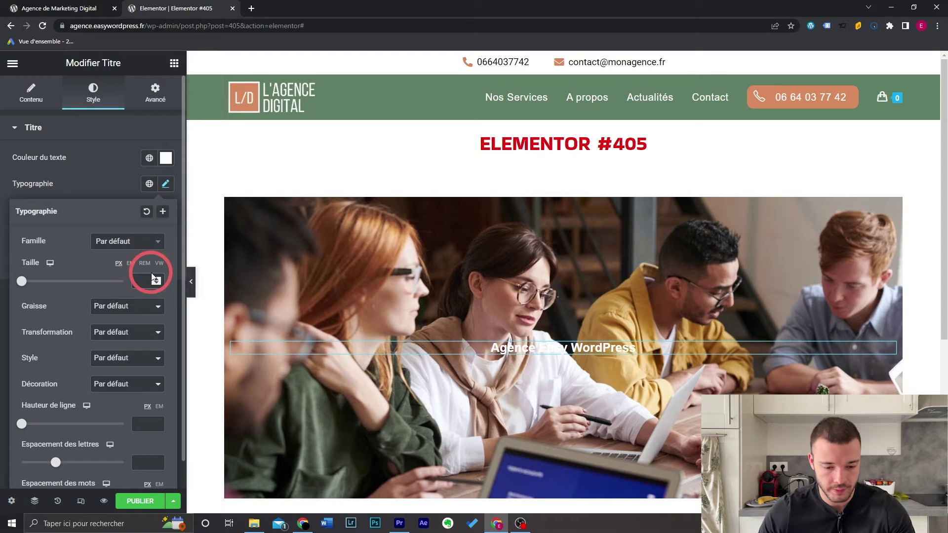
click(179, 187)
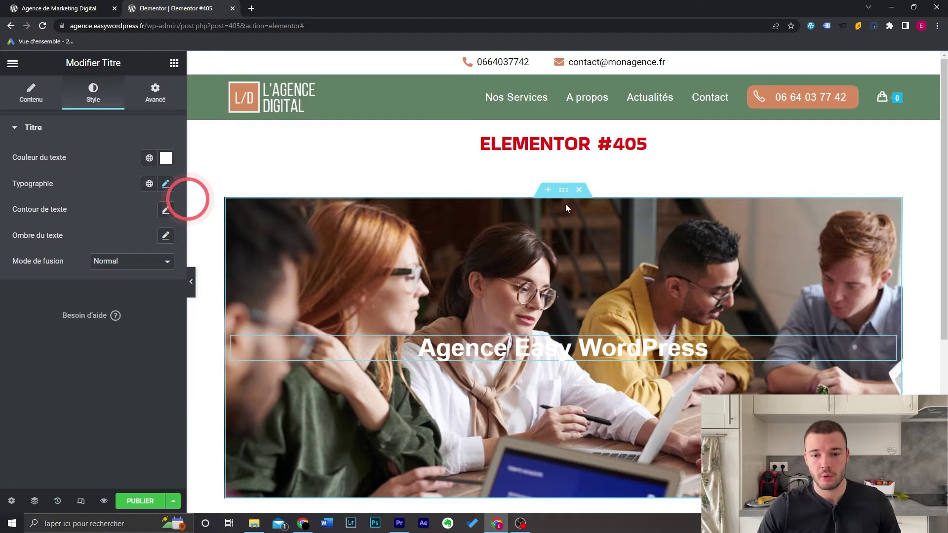
Step: Apply a classic black background overlay to the photo section with an opacity of 0,53
click(563, 190)
click(99, 97)
scroll(72, 370, down, 3)
click(78, 340)
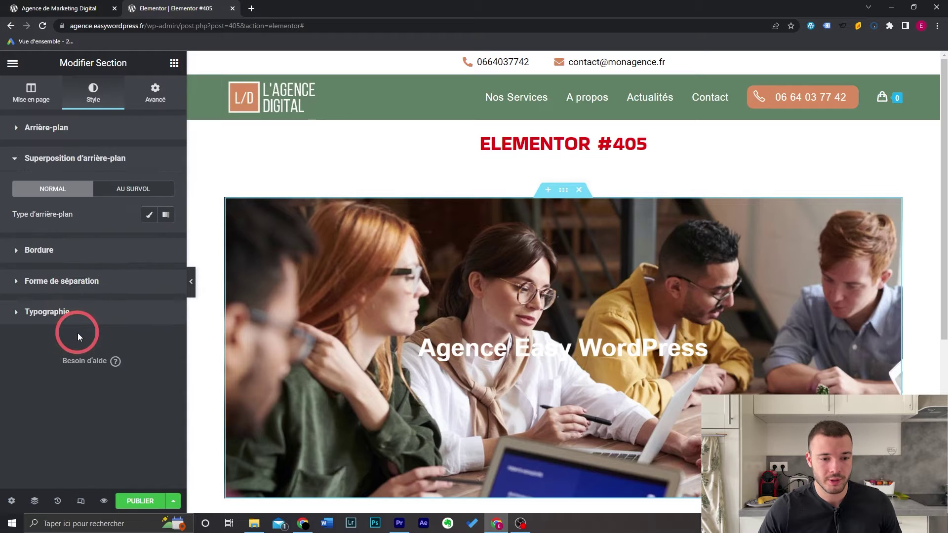
click(149, 213)
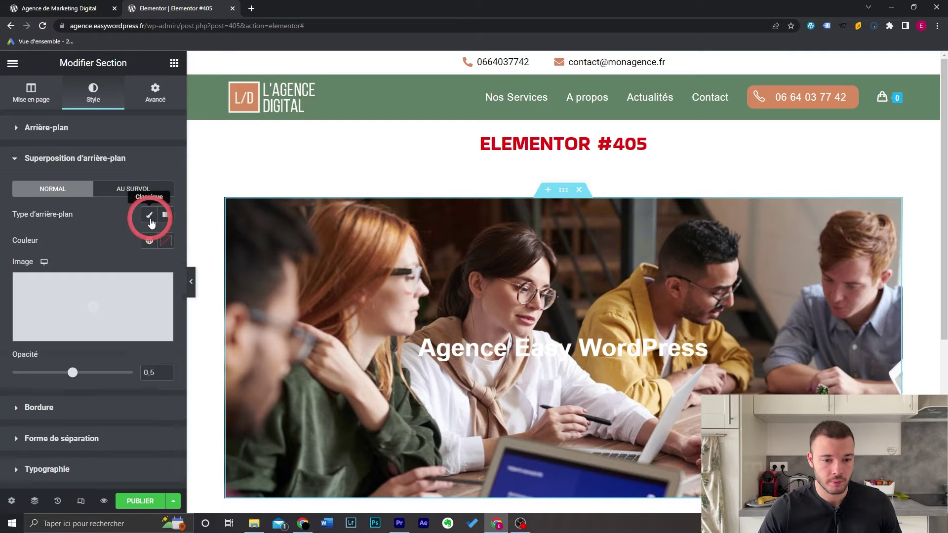
click(166, 241)
drag(89, 332, 0, 412)
click(118, 228)
drag(73, 372, 77, 374)
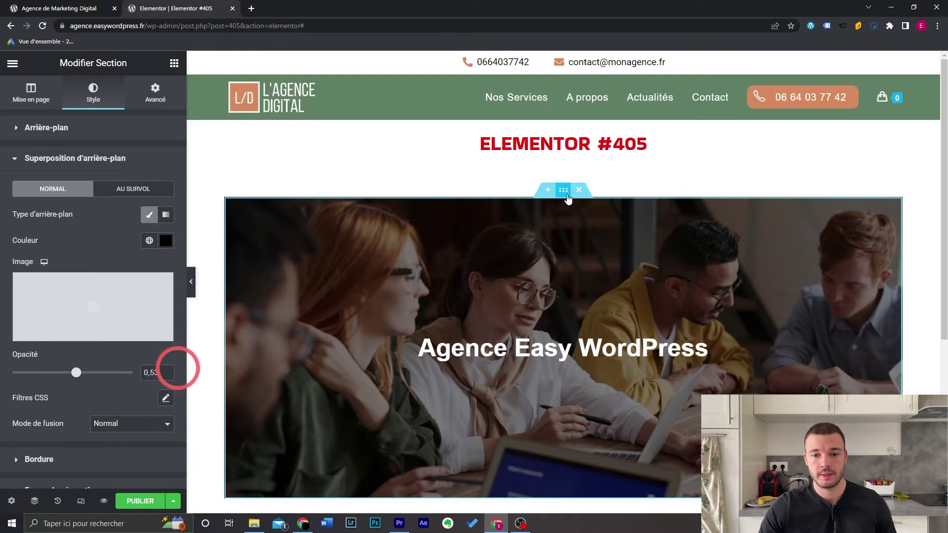
Step: Set the photo section's content width to Pleine largeur and turn on section stretching
click(36, 95)
click(127, 157)
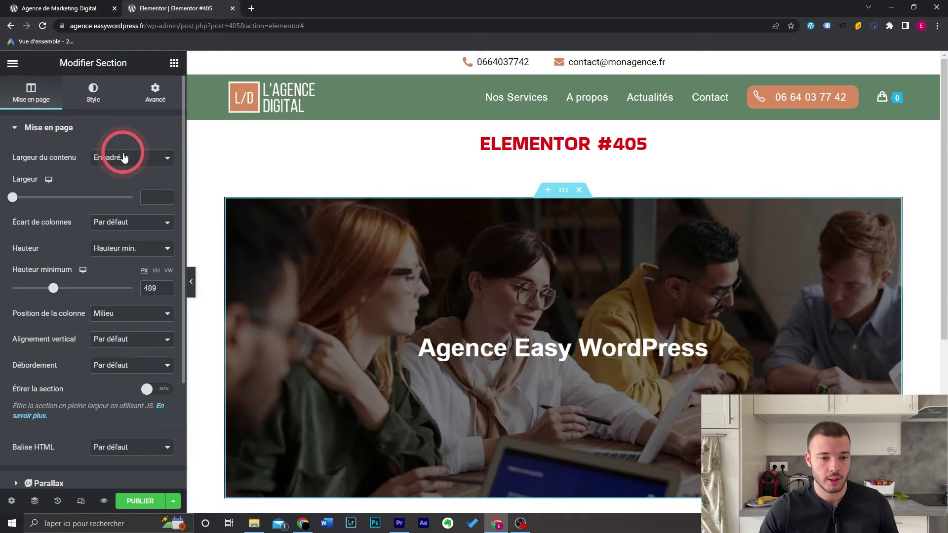
click(128, 177)
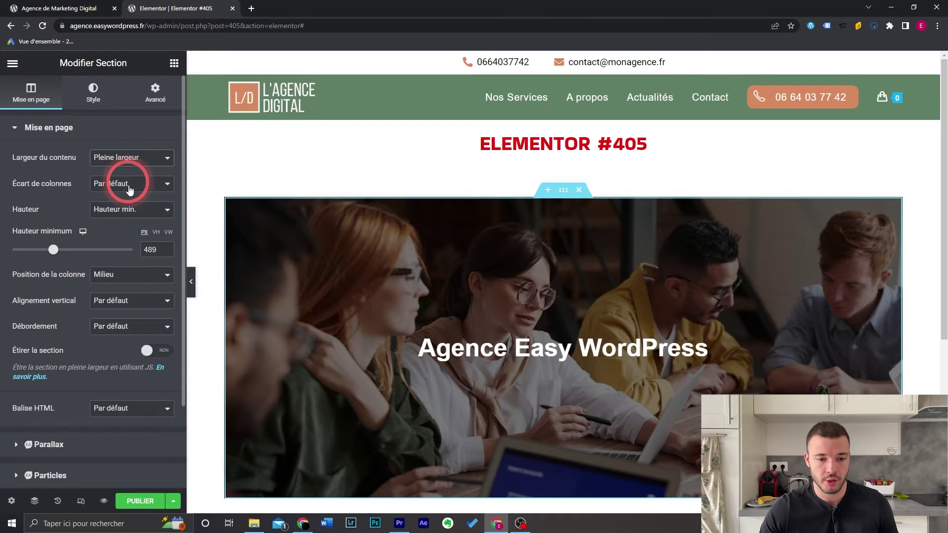
click(160, 351)
click(192, 282)
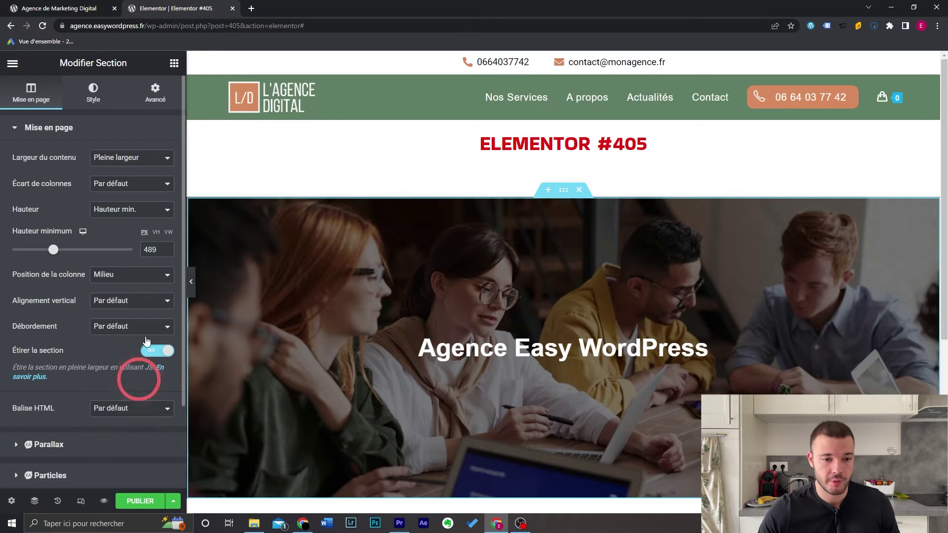
Step: Add a new section with three equal columns below the photo section
click(175, 63)
click(186, 192)
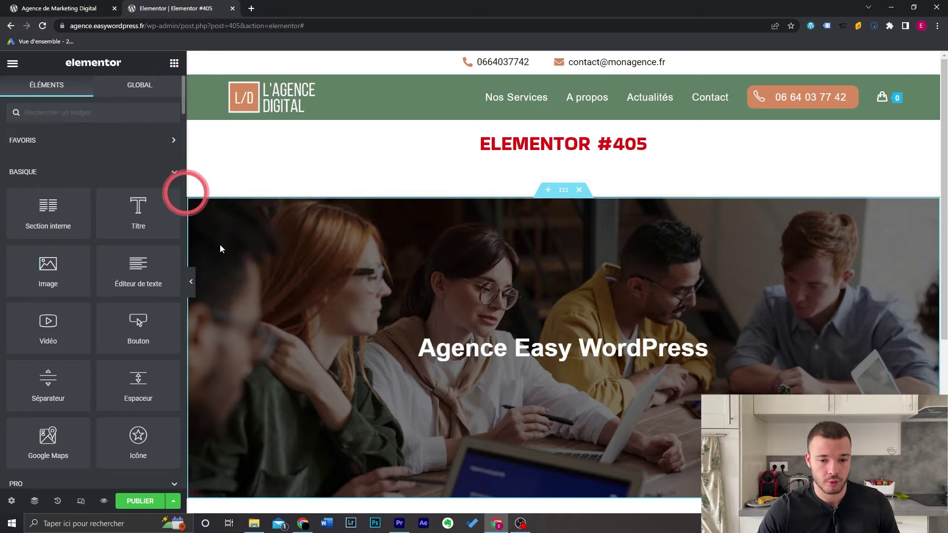
scroll(651, 343, down, 5)
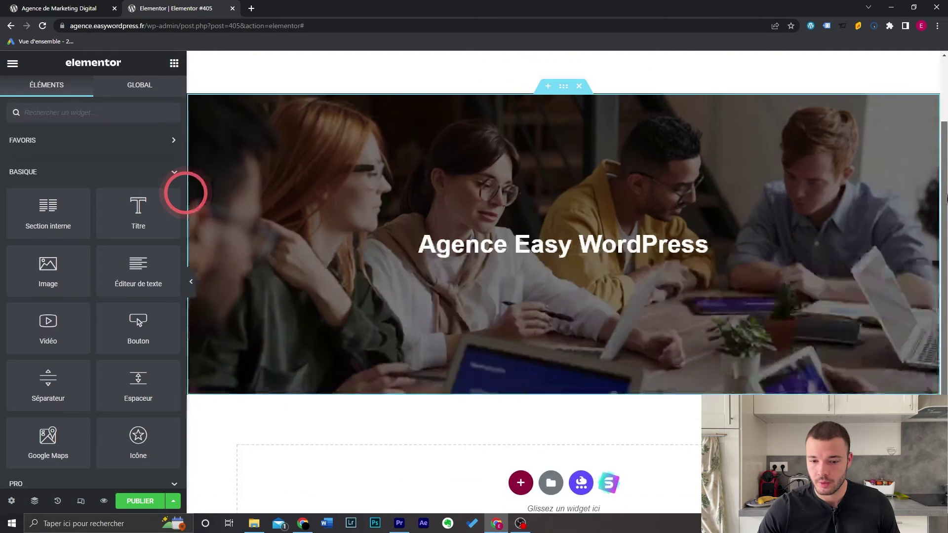
click(521, 343)
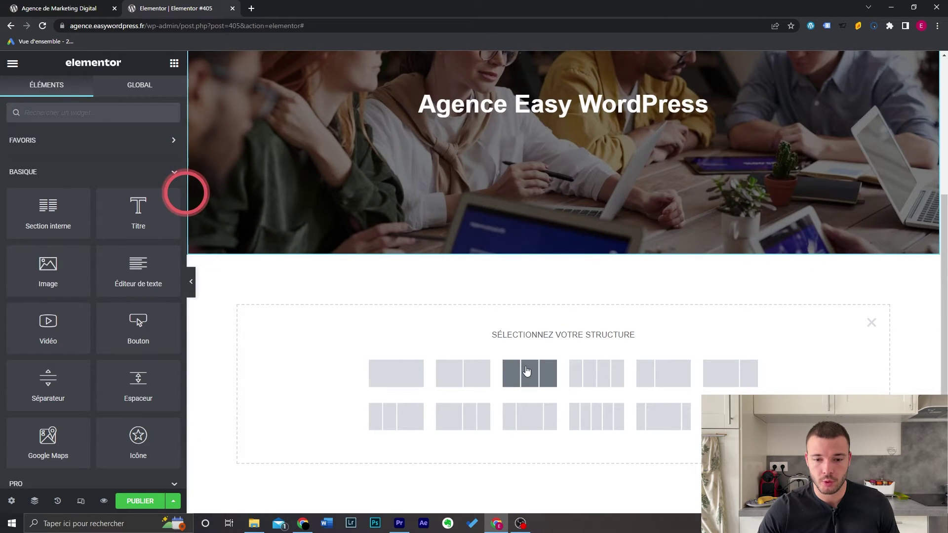
click(526, 371)
Step: Place a Titre widget in the first column with an Éditeur de texte widget beneath it
drag(138, 212, 320, 217)
click(174, 63)
drag(138, 274, 356, 211)
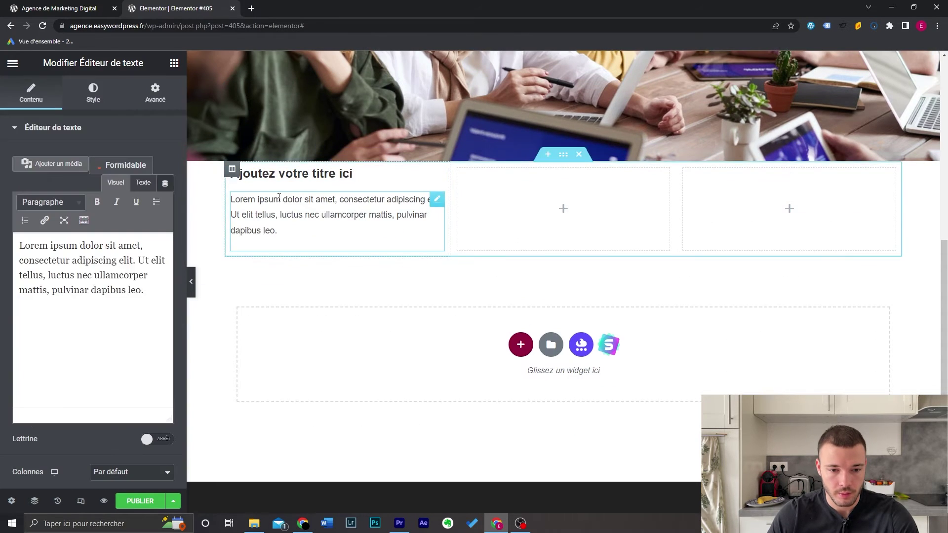
Step: Copy the first column with its title and text, and paste it twice in the same section
right_click(234, 177)
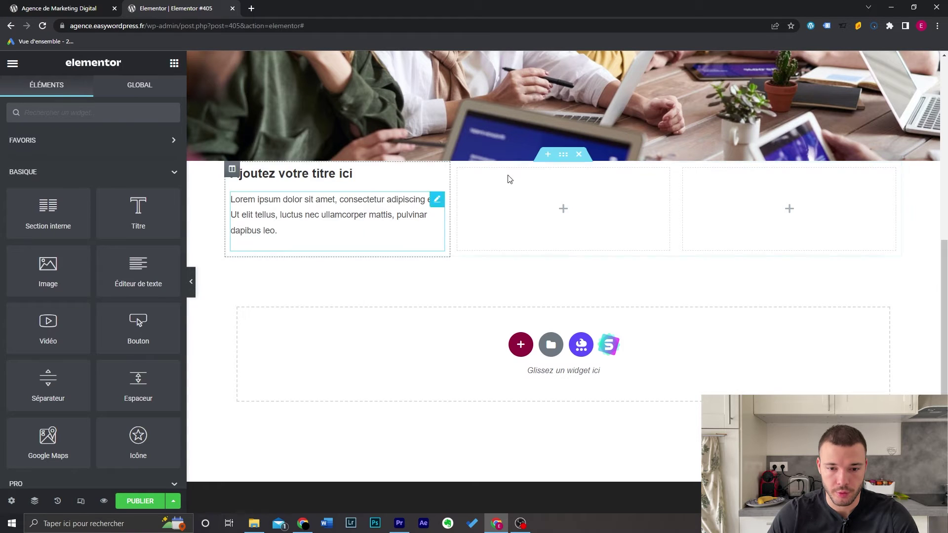
right_click(460, 171)
click(525, 265)
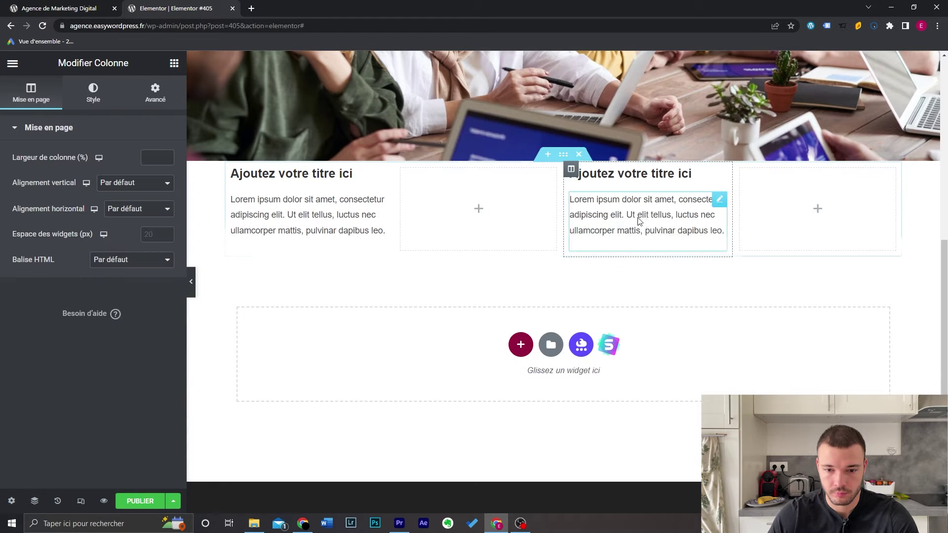
right_click(571, 169)
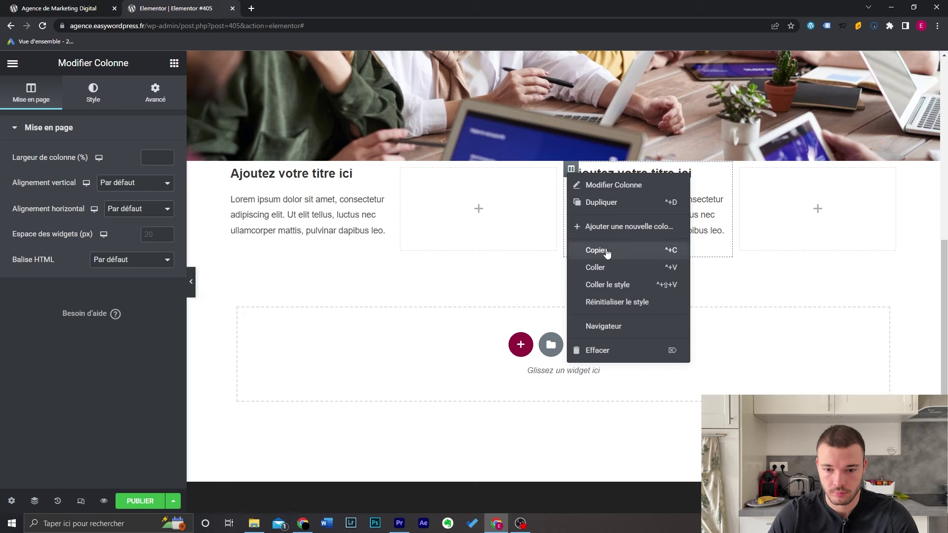
click(609, 267)
Step: Delete the two empty columns from the title-and-text section
right_click(368, 170)
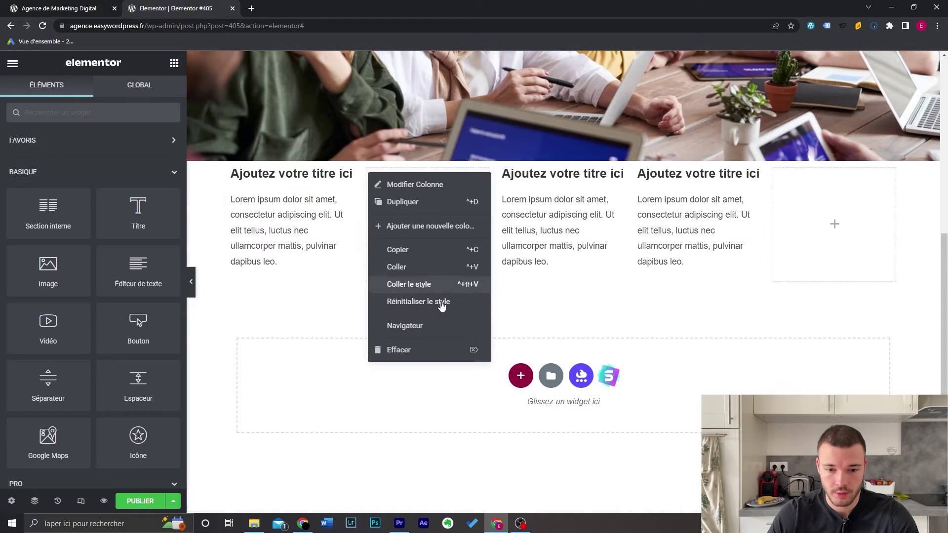
click(440, 349)
right_click(740, 169)
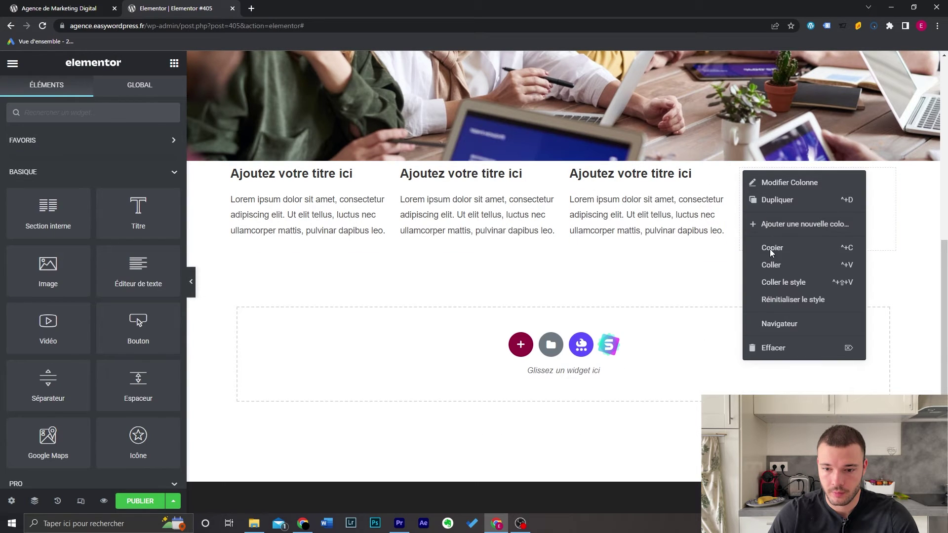
click(785, 349)
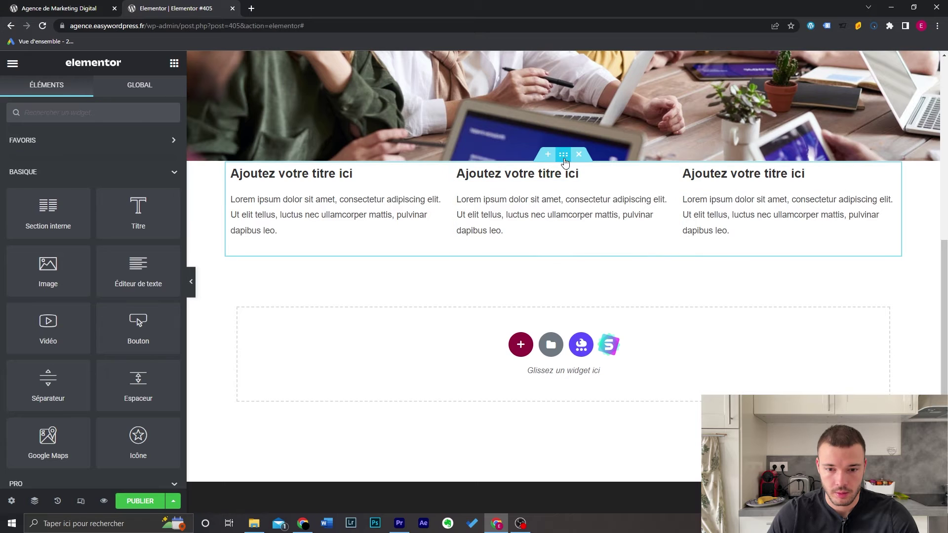
Step: Unlink the margin values of the three-column title-and-text section and set its top margin to -82 px
click(564, 154)
scroll(554, 229, up, 4)
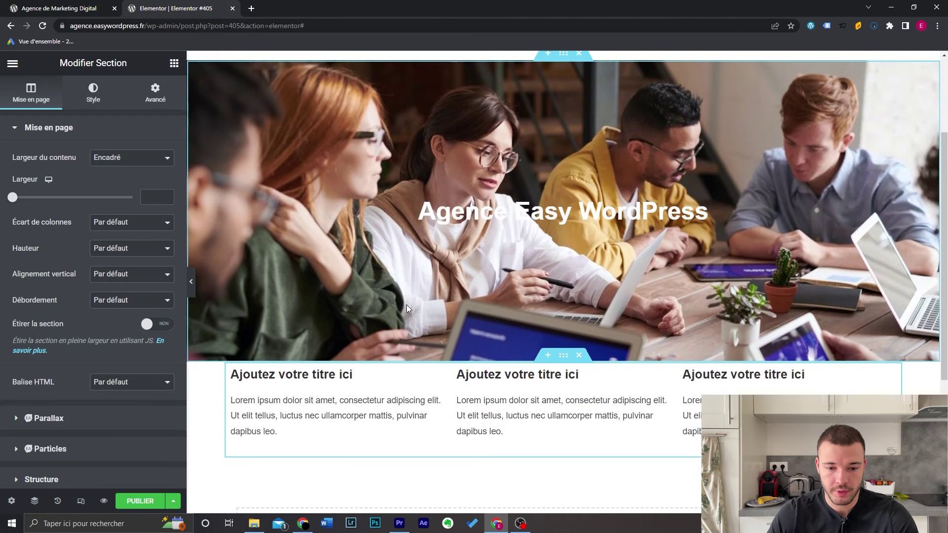
click(174, 63)
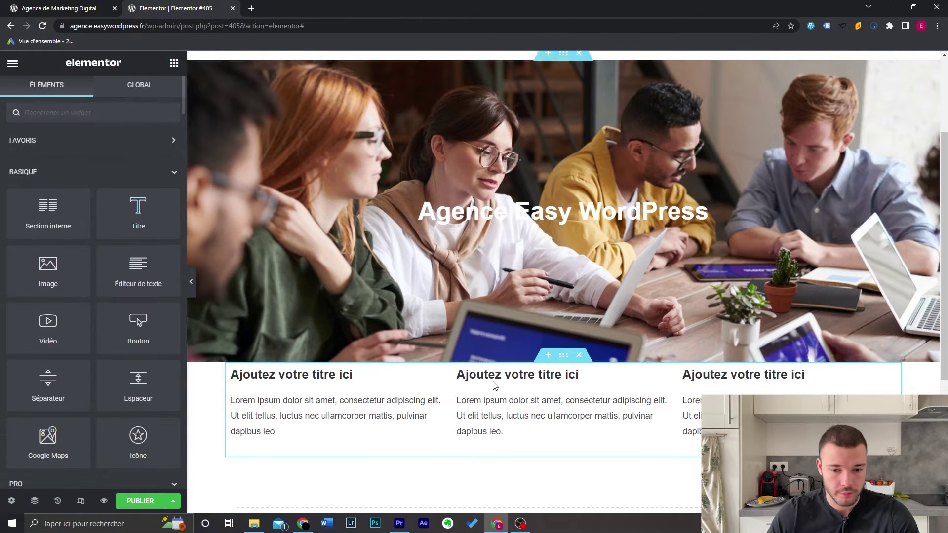
click(563, 355)
click(155, 92)
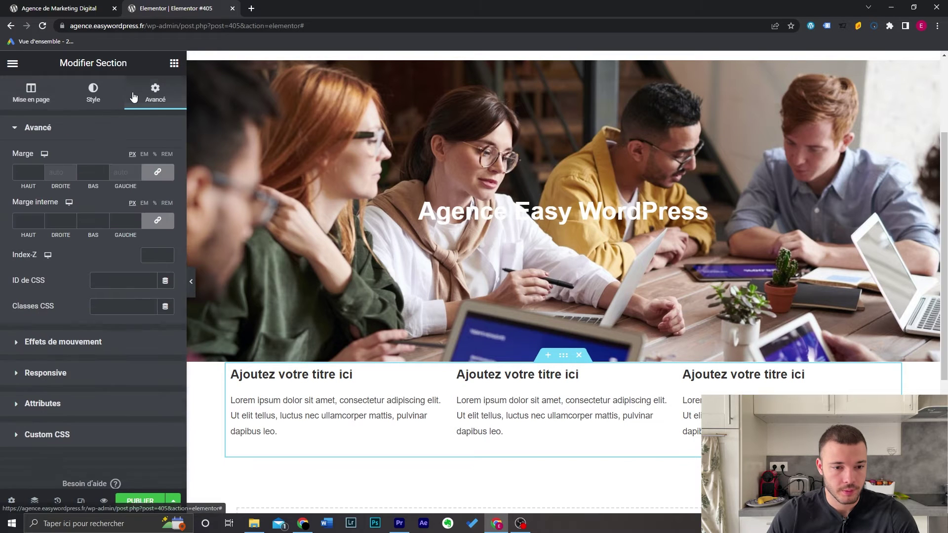
click(158, 173)
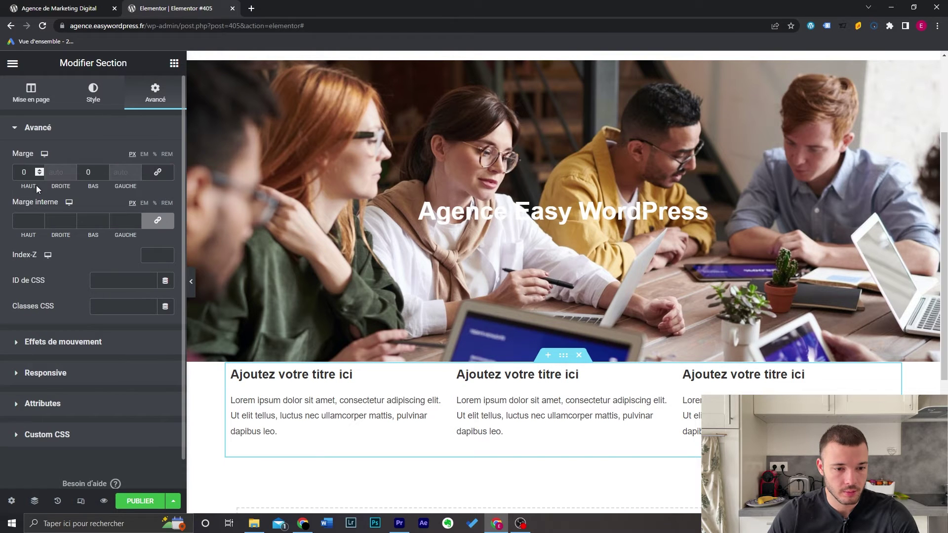
drag(42, 175, 41, 174)
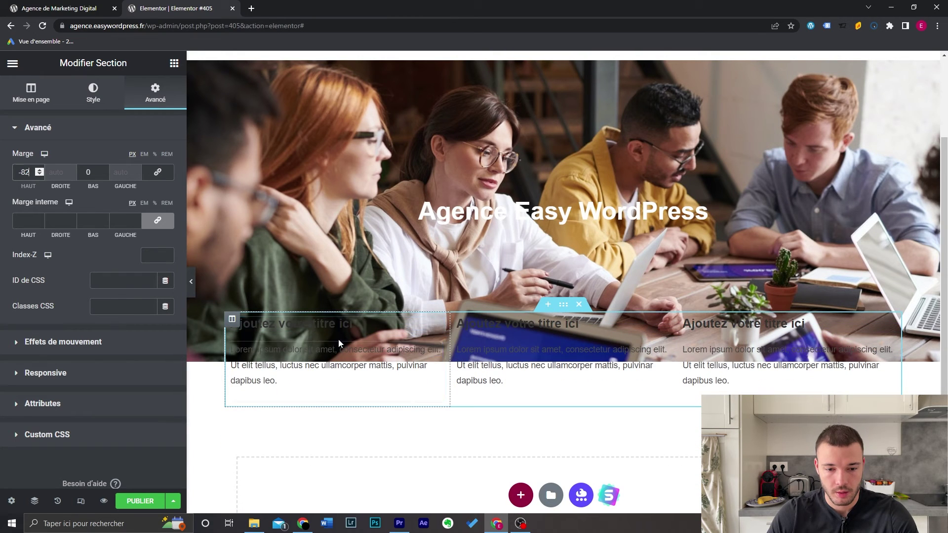
Step: Give the first column of the title-and-text section a classic background in white, #FFFFFF
click(233, 324)
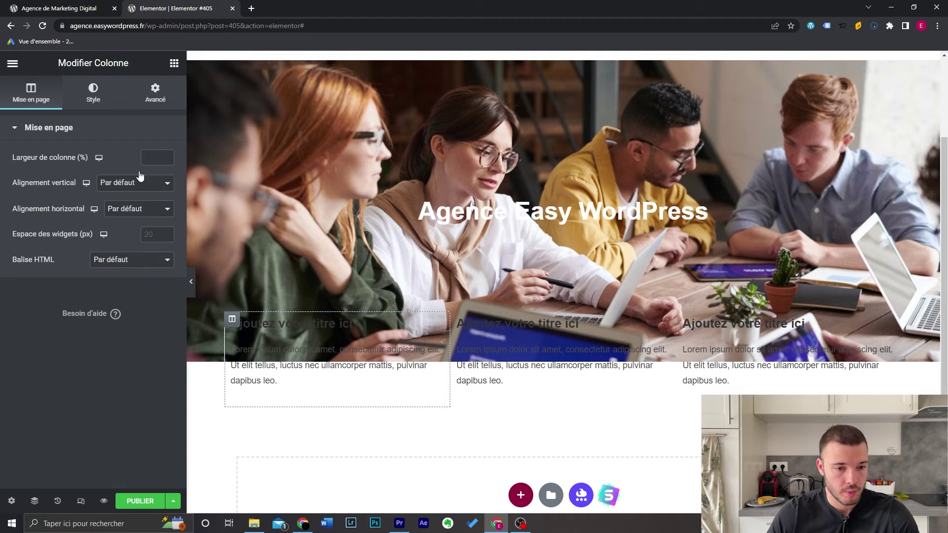
click(92, 101)
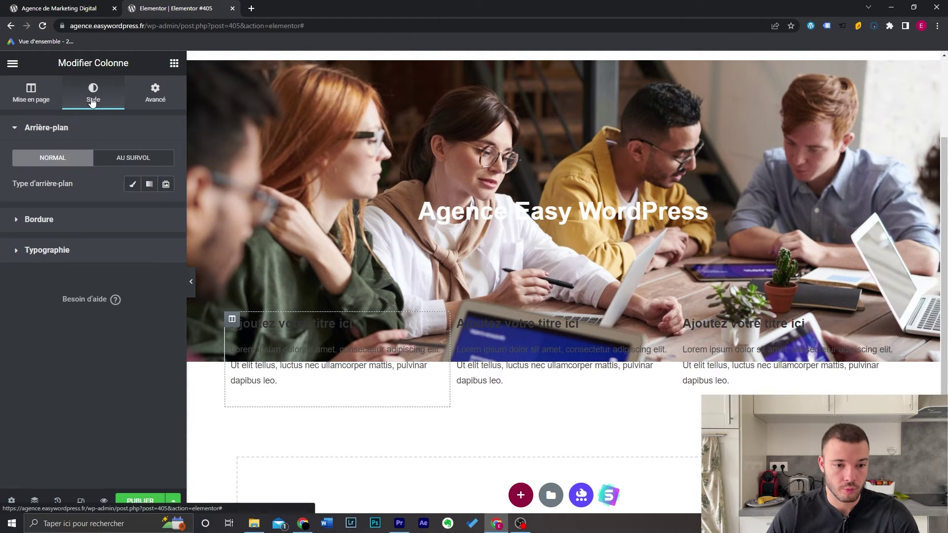
click(132, 184)
click(166, 209)
click(25, 257)
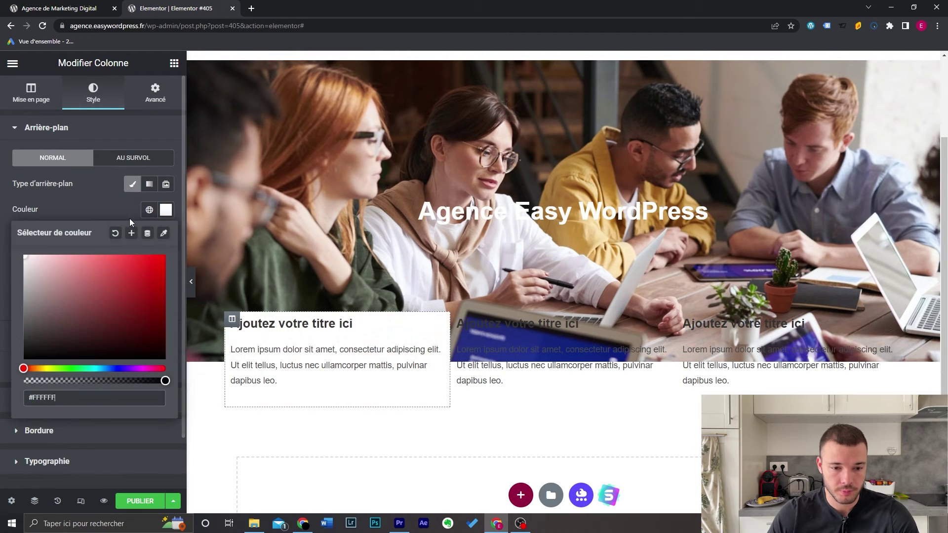
click(166, 209)
Step: Copy the first column's style and paste it onto the second and third columns
right_click(230, 322)
key(Escape)
right_click(464, 320)
click(489, 429)
right_click(689, 321)
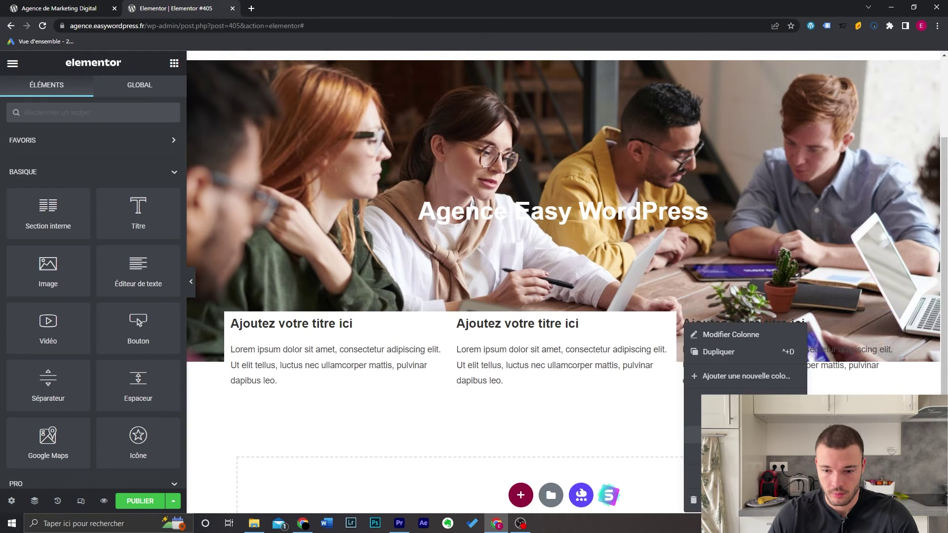
click(716, 430)
Step: Set an unlinked right margin of 30 px on the three text columns and preview the page without the editing panel
click(563, 304)
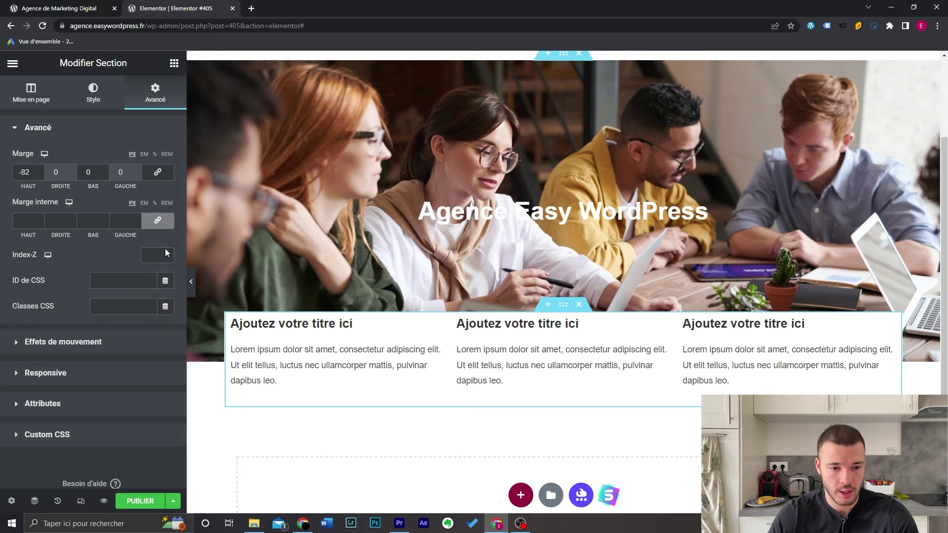
click(41, 99)
click(155, 93)
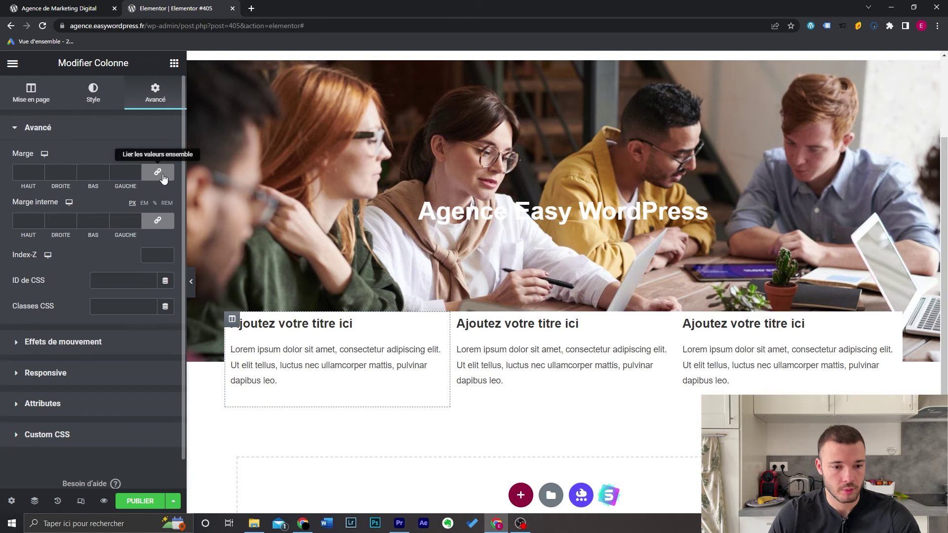
click(158, 173)
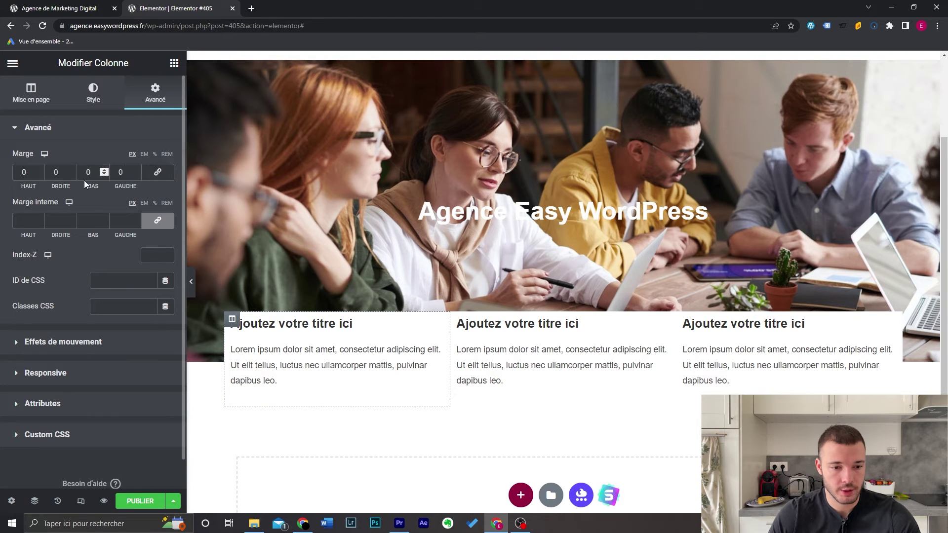
click(55, 171)
text(30)
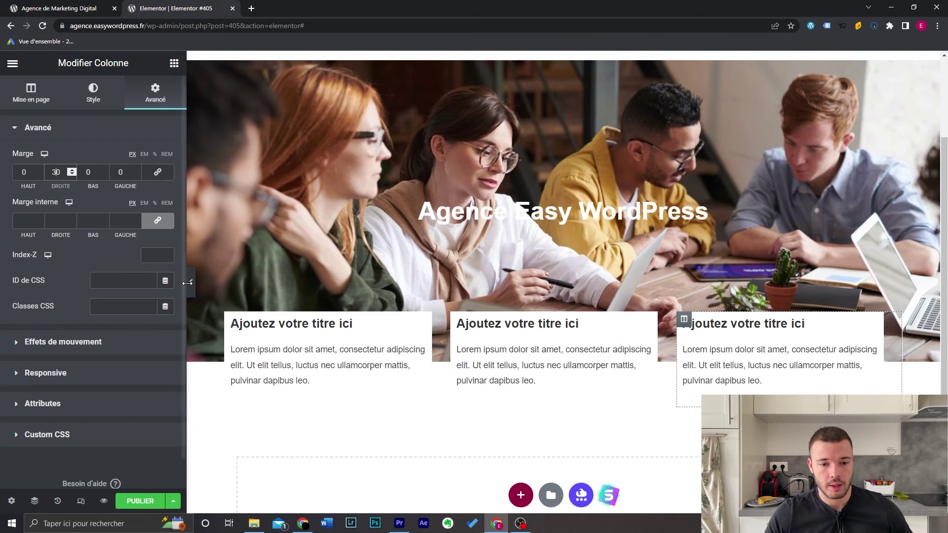
click(190, 282)
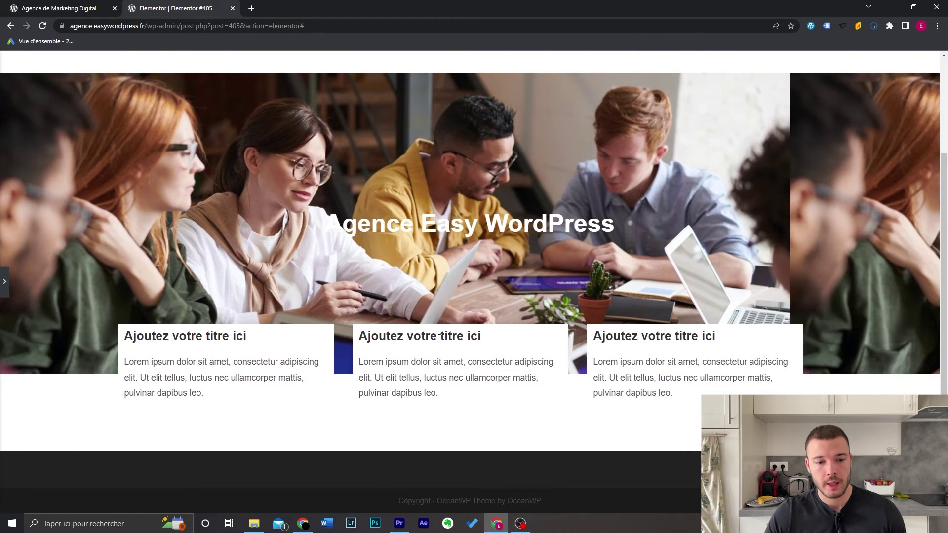
click(3, 284)
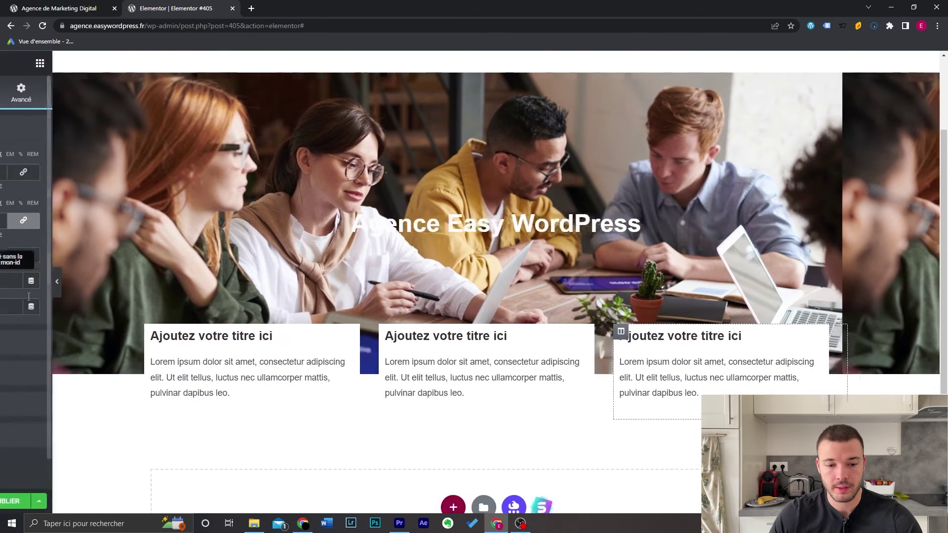
Step: Set the Z-index of the hero photo section to 3
click(560, 92)
click(155, 92)
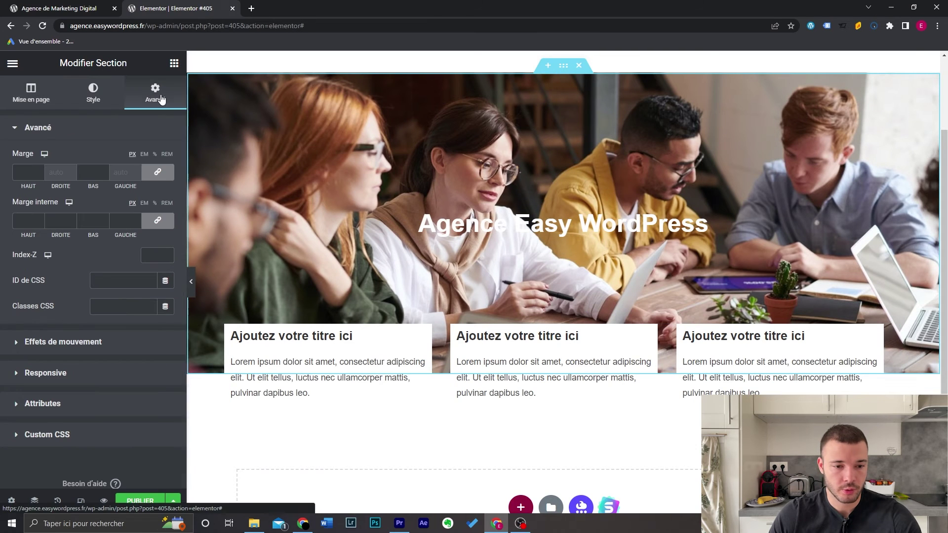
click(147, 256)
text(3)
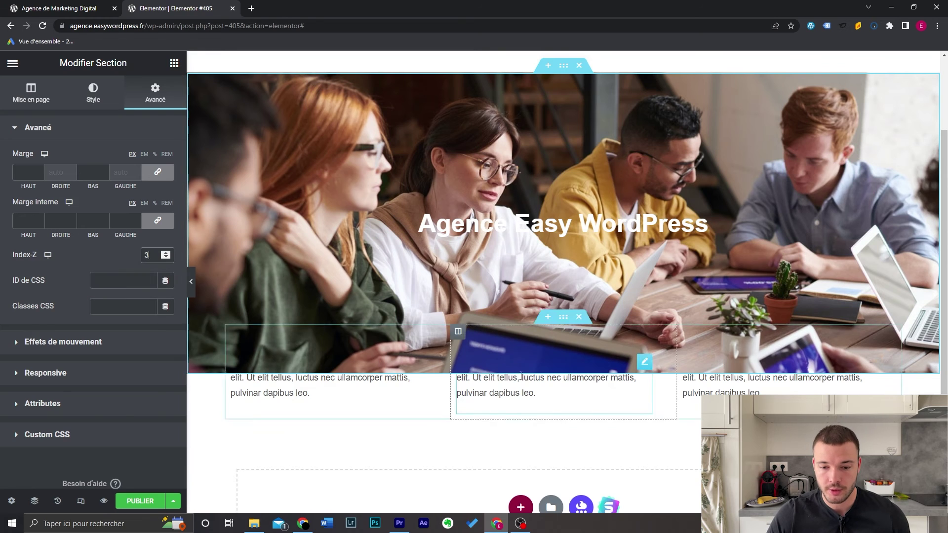
Step: Select the title-and-text section through the Navigator, set its Z-index to 4, and close the Navigator
click(34, 501)
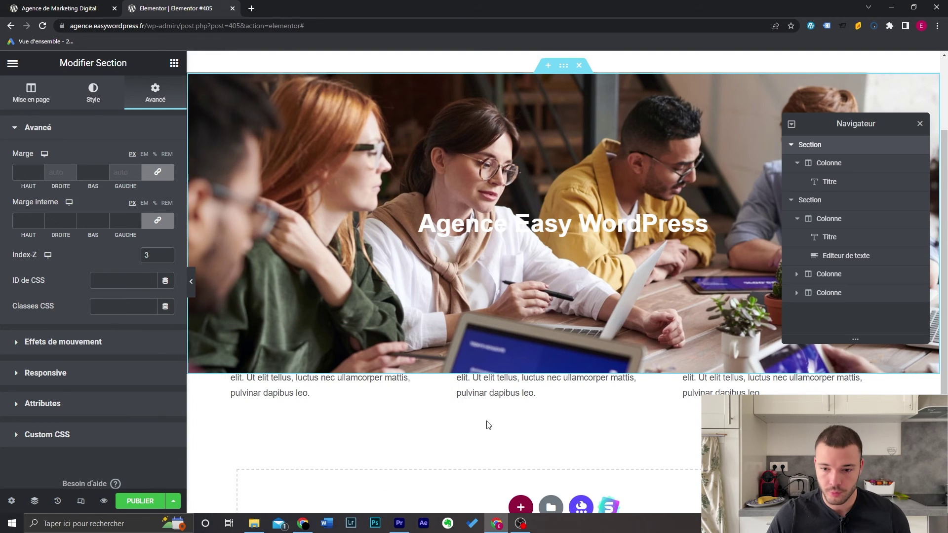
click(852, 205)
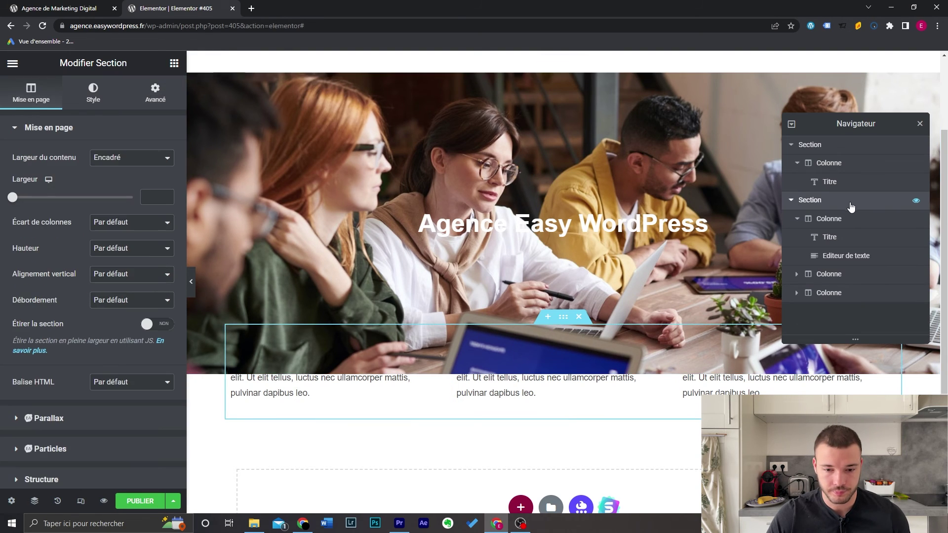
click(143, 99)
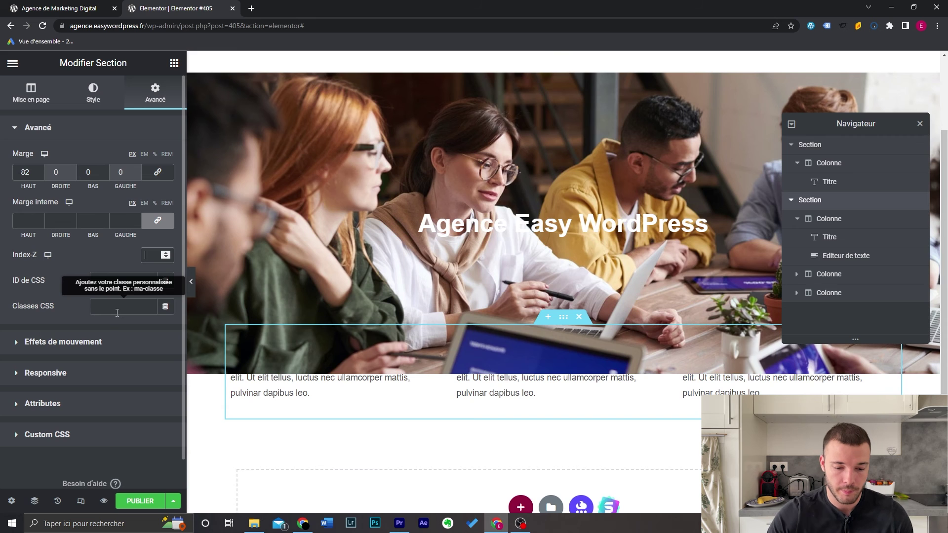
text(4)
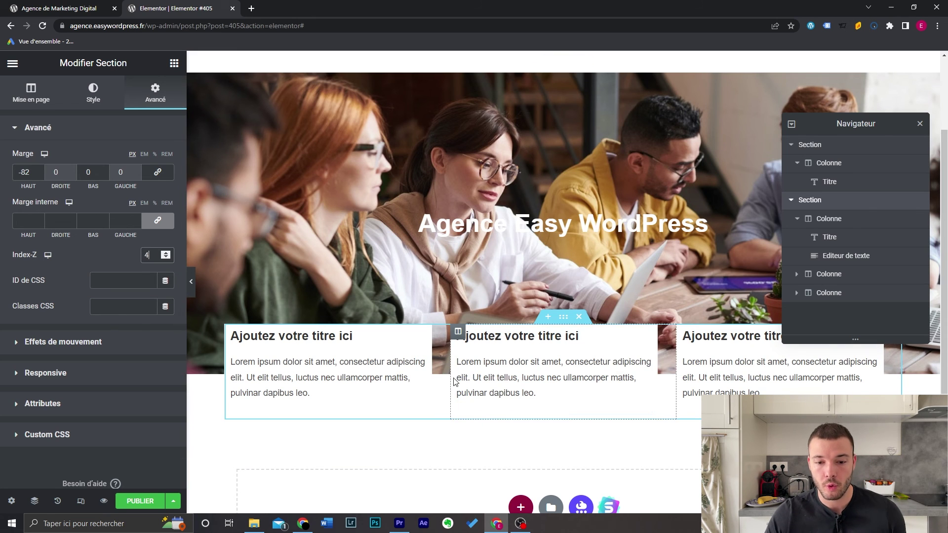
click(919, 124)
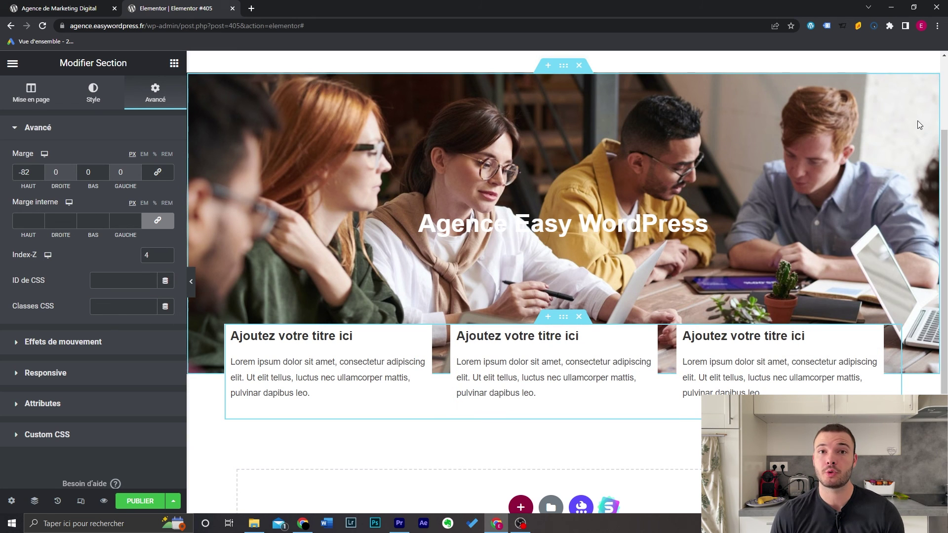